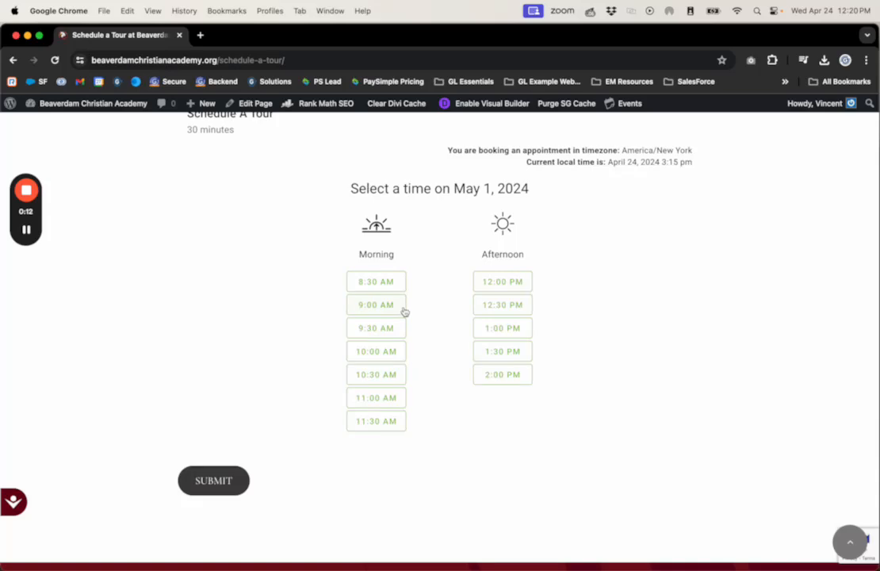
Open the academy's WordPress dashboard and go to the appointment types in Simply Schedule Appointments
scroll(404, 314, "up", 1)
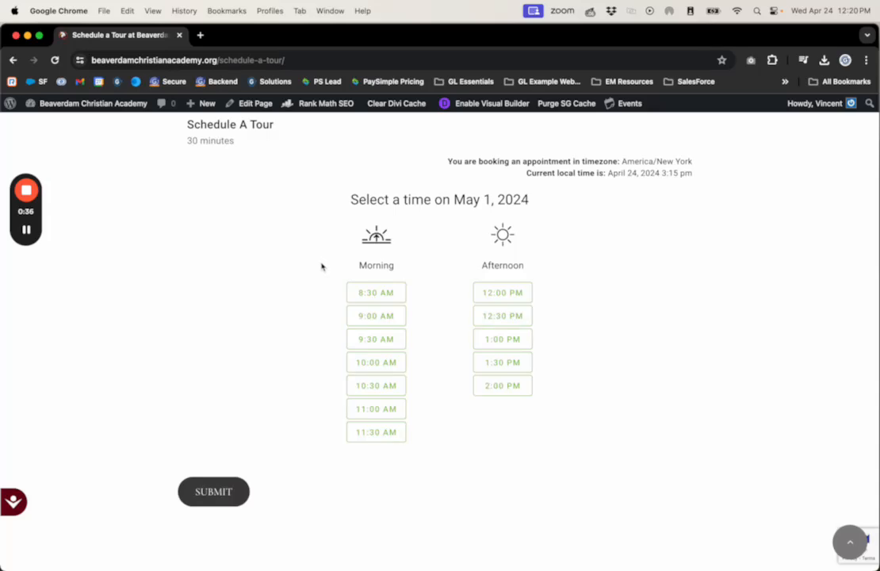
scroll(321, 267, "up", 1)
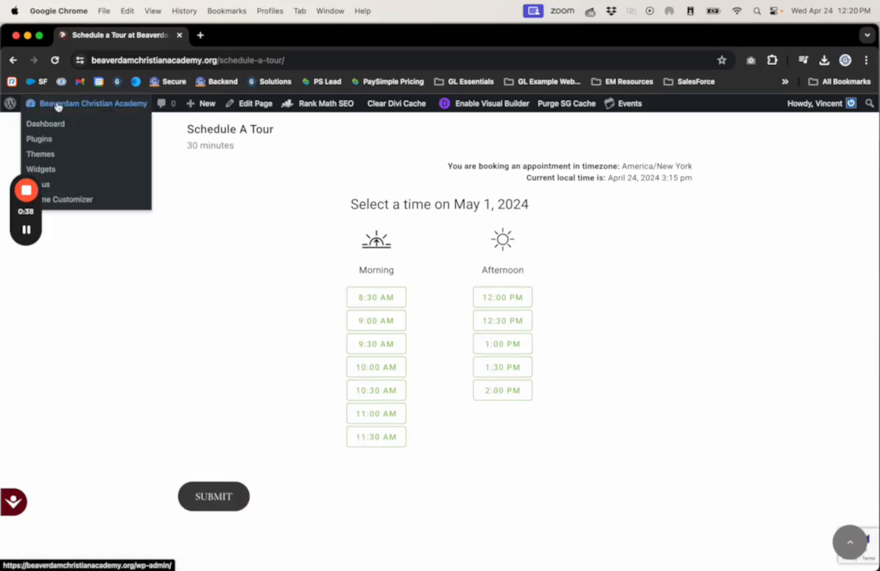
left_click(57, 106)
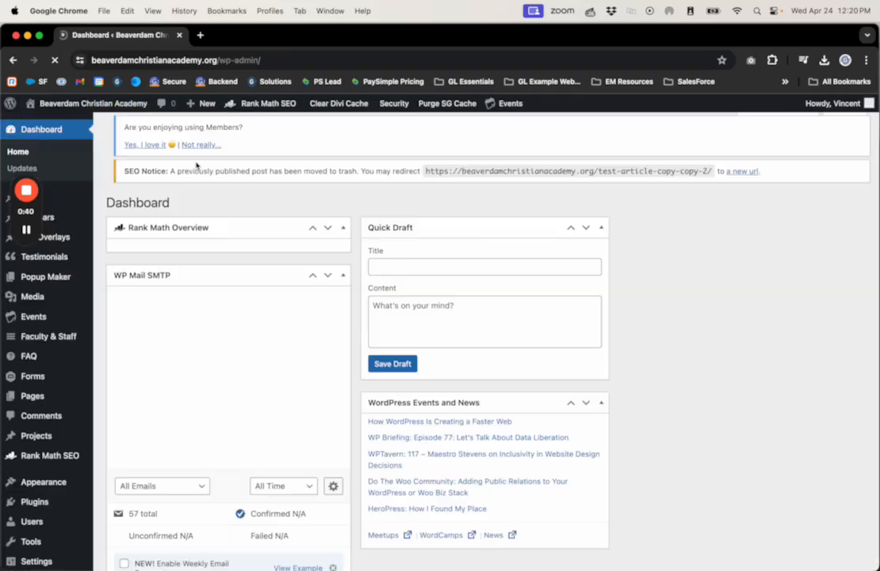
scroll(56, 439, "down", 5)
scroll(55, 439, "down", 10)
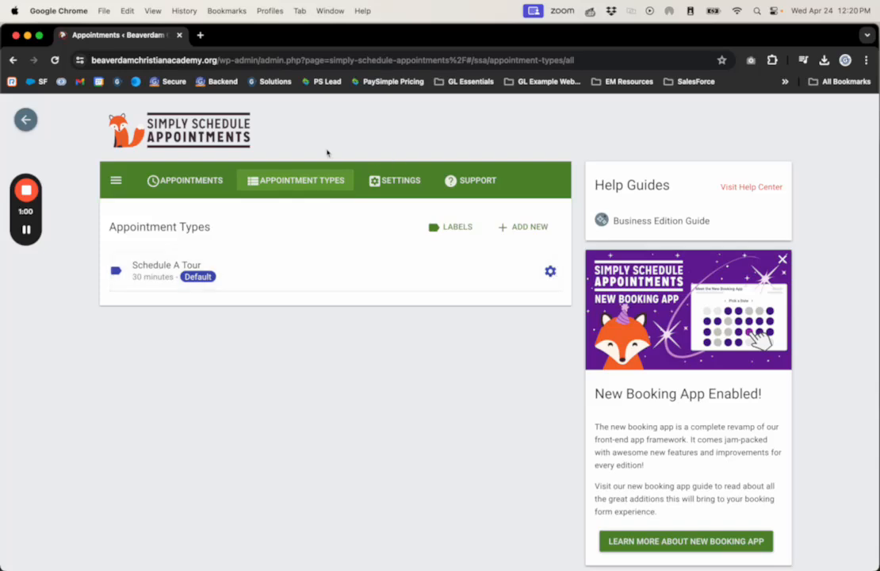
Open the Schedule A Tour appointment type for editing and expand its Availability settings
left_click(551, 272)
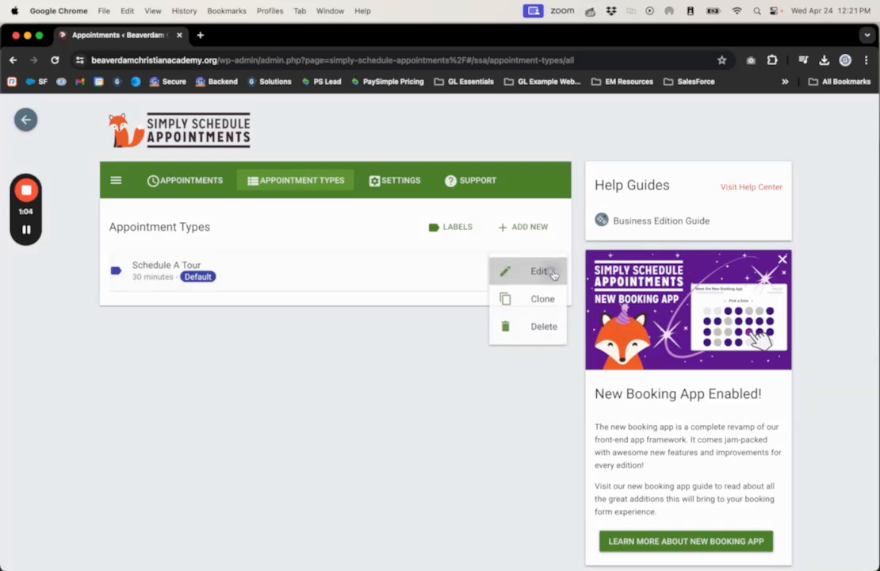
left_click(511, 273)
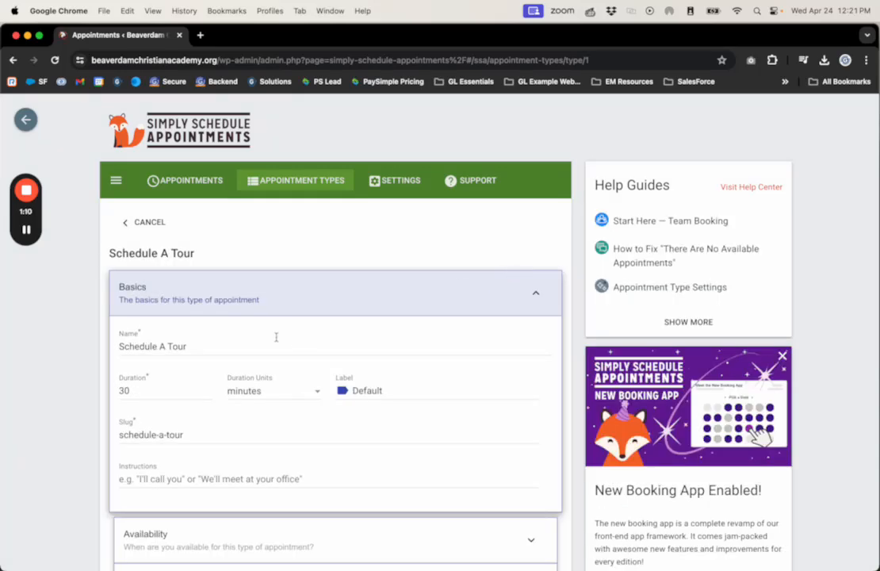
scroll(170, 304, "down", 3)
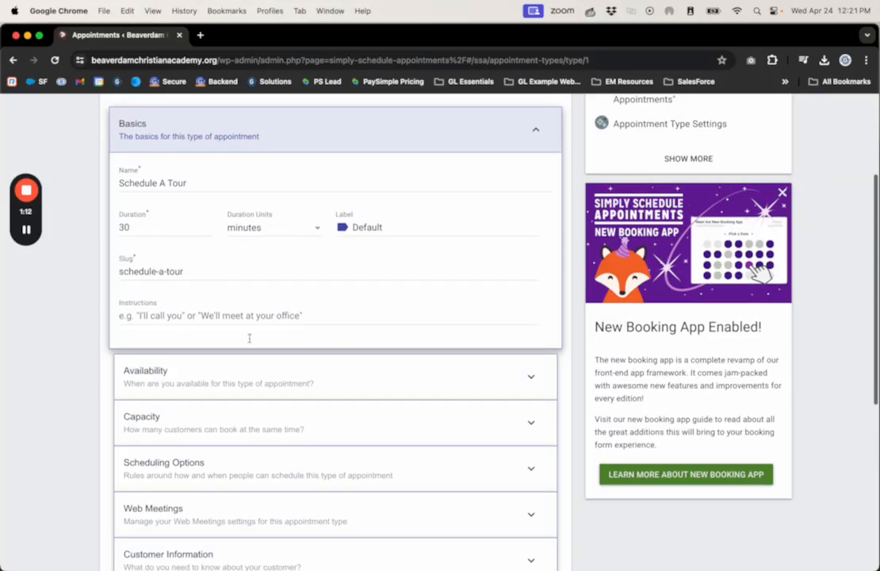
left_click(180, 383)
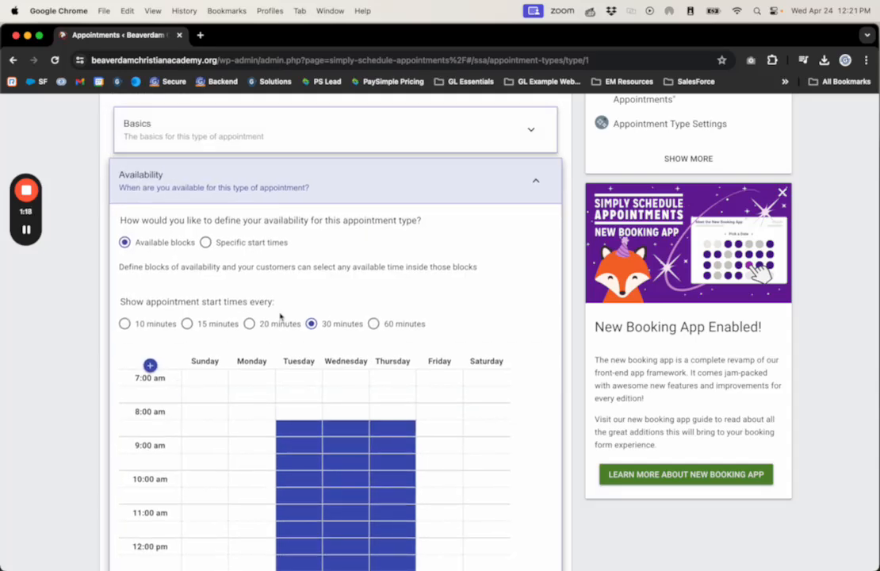
Extend the weekly availability grid with later hours, from 3:00 pm through 7:00 pm
scroll(238, 348, "down", 1)
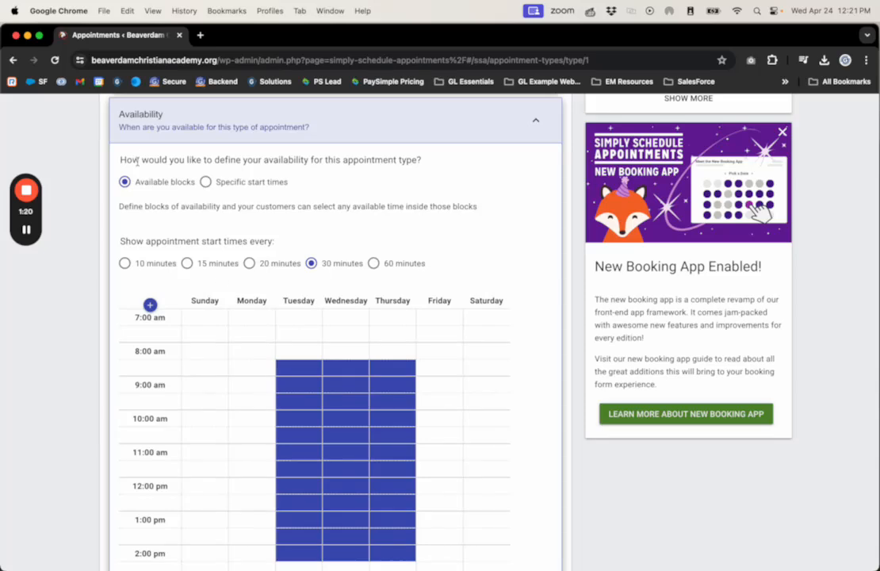
scroll(178, 238, "down", 1)
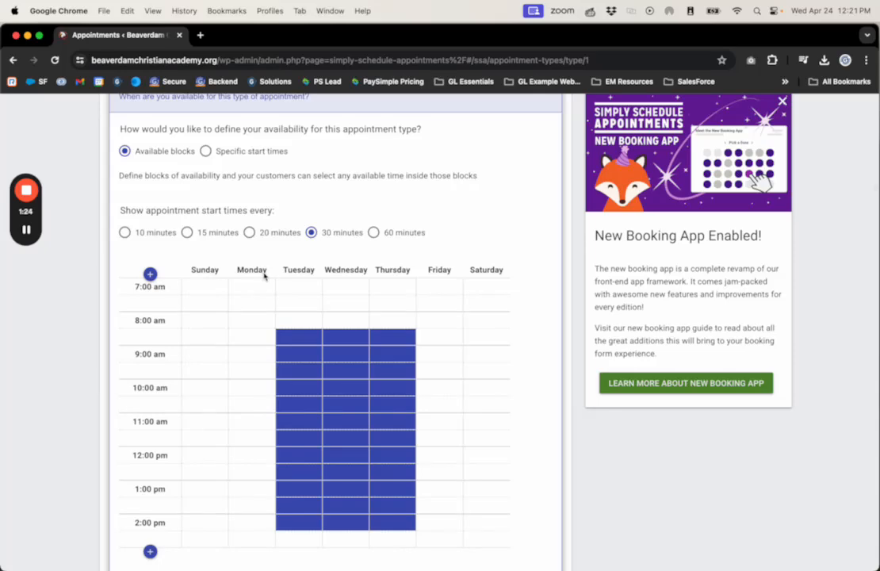
scroll(289, 298, "down", 1)
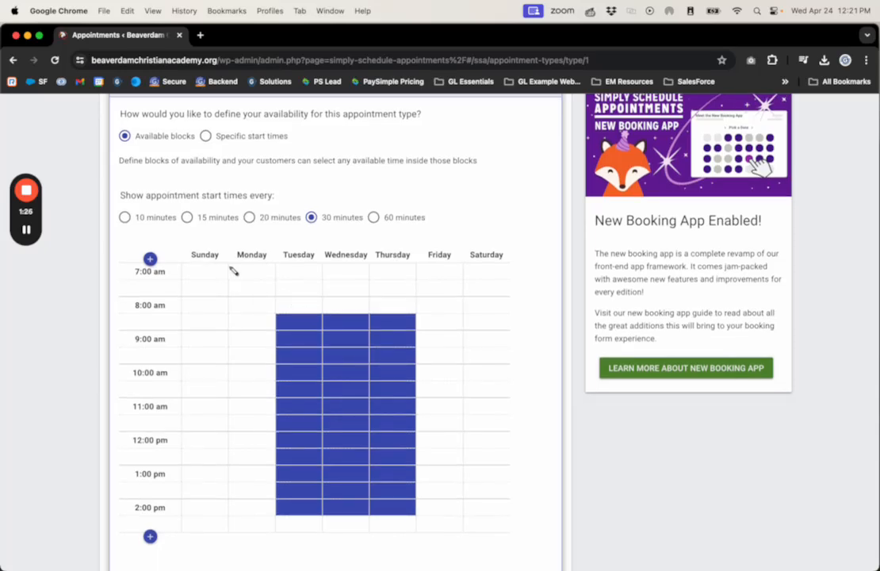
scroll(315, 387, "down", 3)
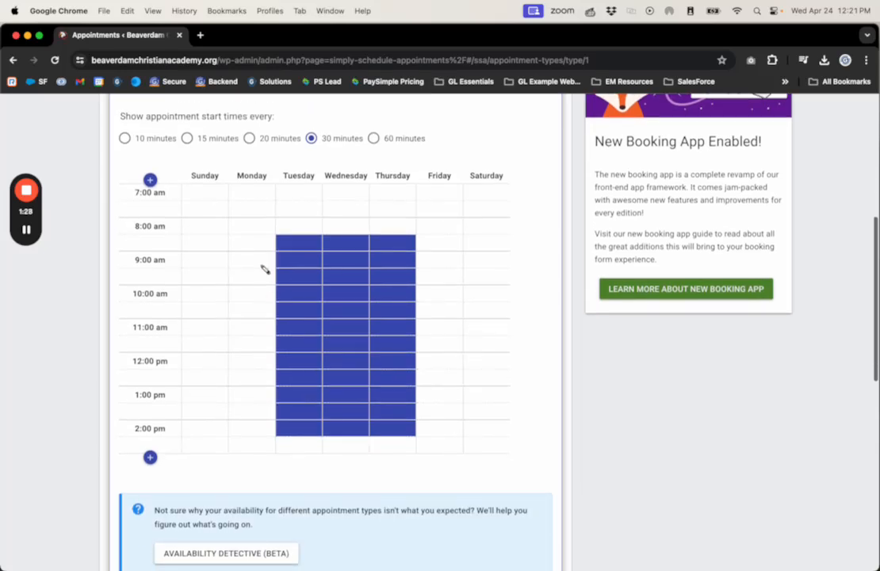
scroll(253, 251, "down", 1)
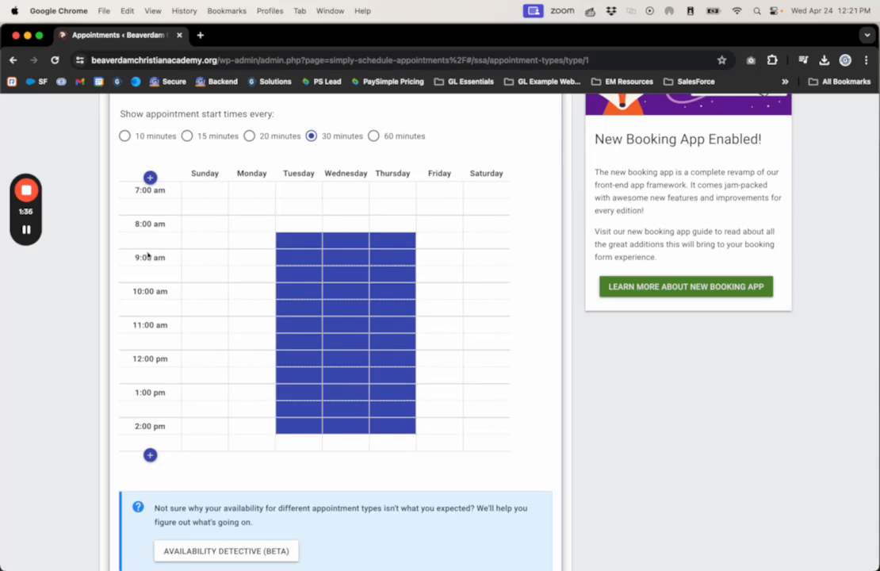
left_click(151, 456)
left_click(151, 494)
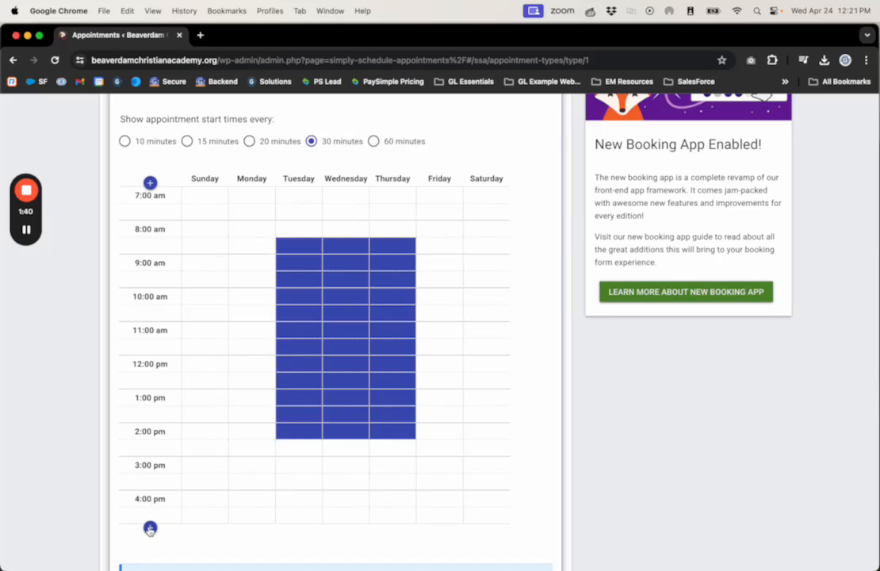
left_click(150, 528)
scroll(167, 539, "down", 2)
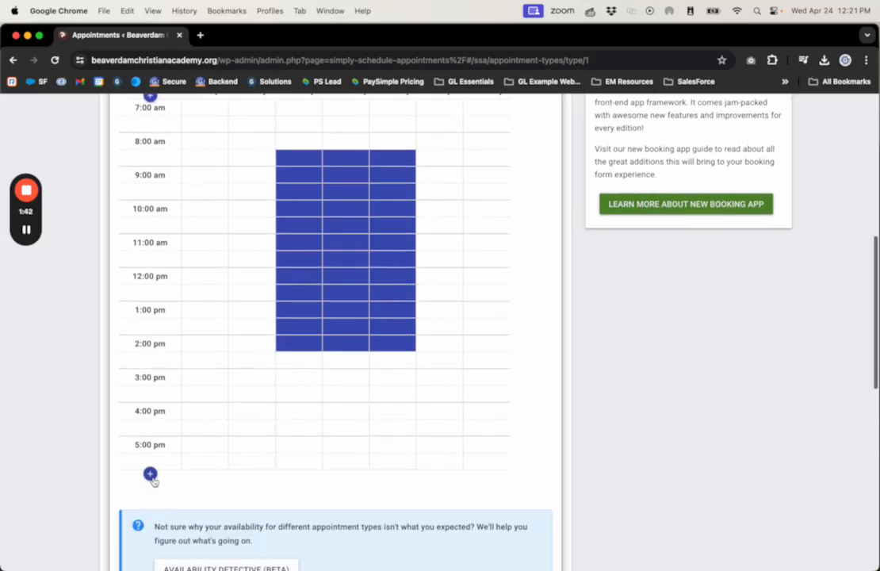
left_click(150, 475)
scroll(168, 471, "down", 2)
left_click(150, 456)
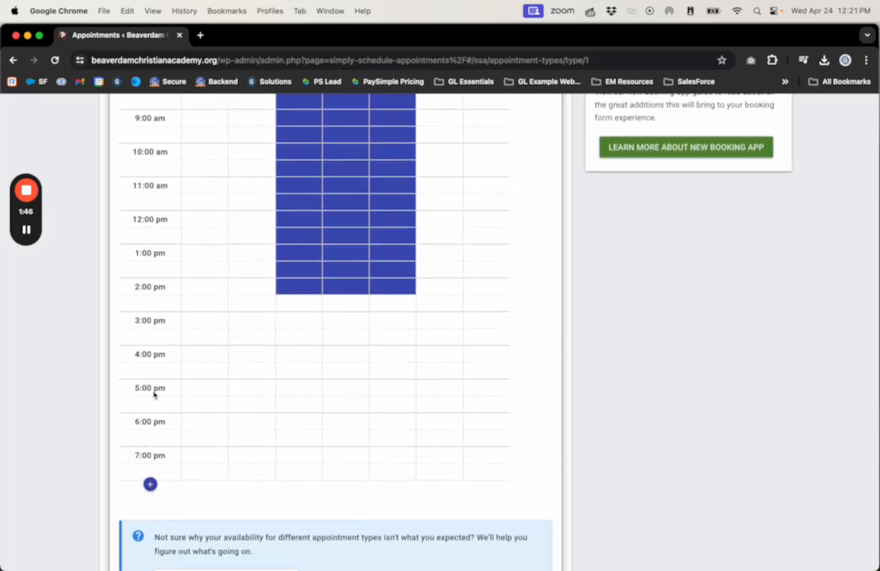
Mark Friday as available from the 8:00 am slot through the 7:00 pm slot
scroll(236, 385, "up", 3)
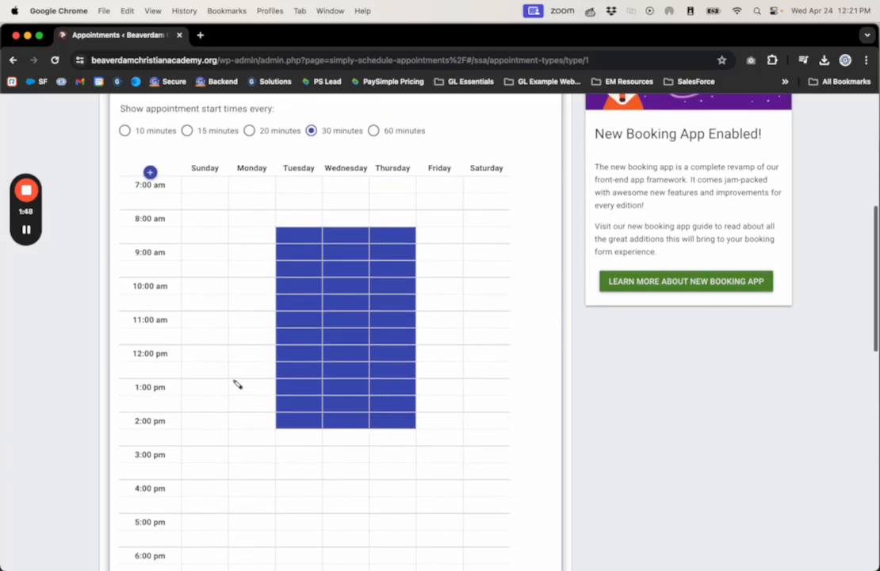
scroll(382, 333, "down", 1)
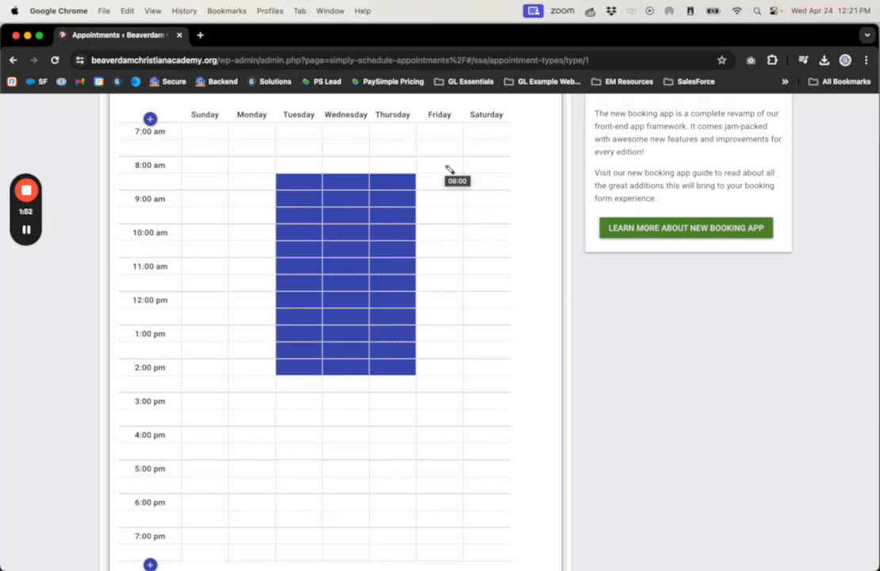
left_click_drag(450, 171, 445, 542)
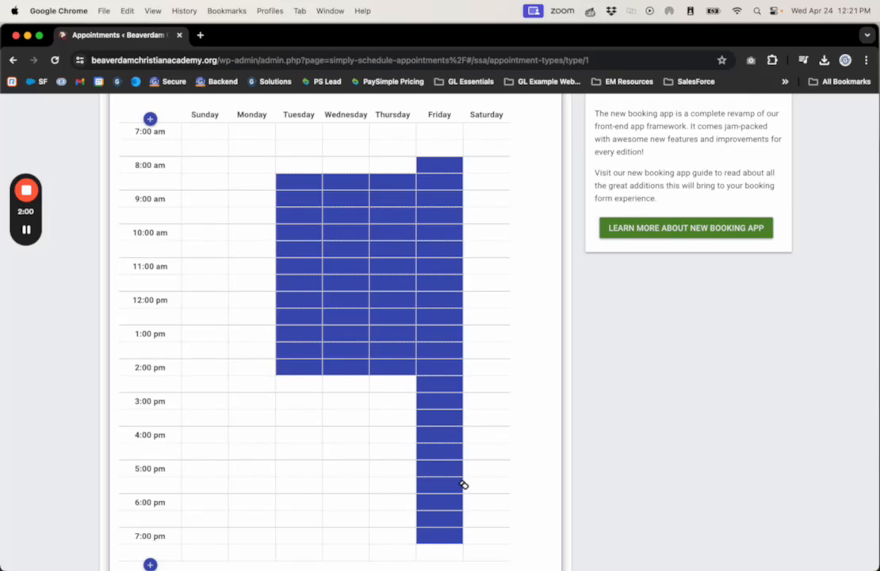
scroll(460, 286, "up", 3)
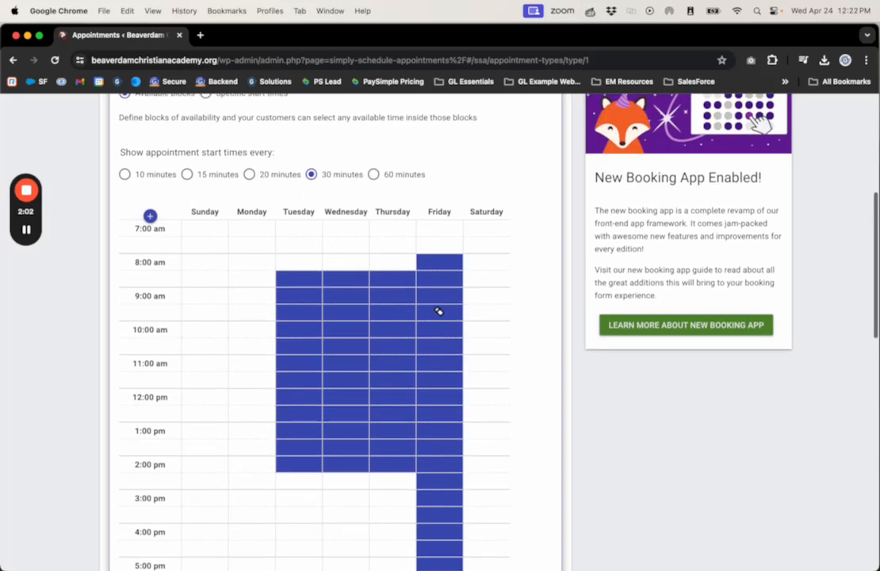
Add availability on Tuesday at 4:00 and 4:30 pm, and on Wednesday and Thursday at 5:00 pm
scroll(440, 311, "down", 4)
scroll(399, 359, "down", 1)
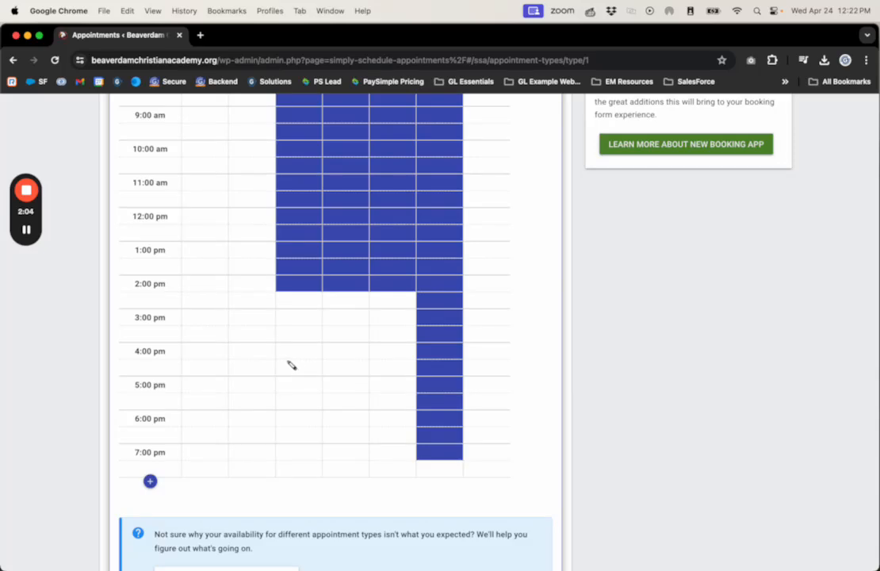
left_click_drag(299, 355, 299, 370)
scroll(383, 369, "down", 1)
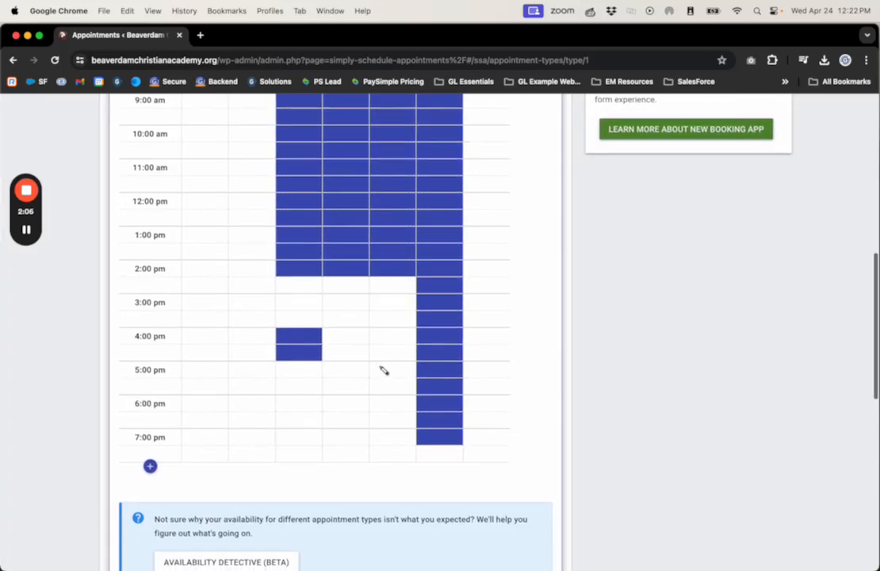
left_click(373, 367)
left_click(347, 369)
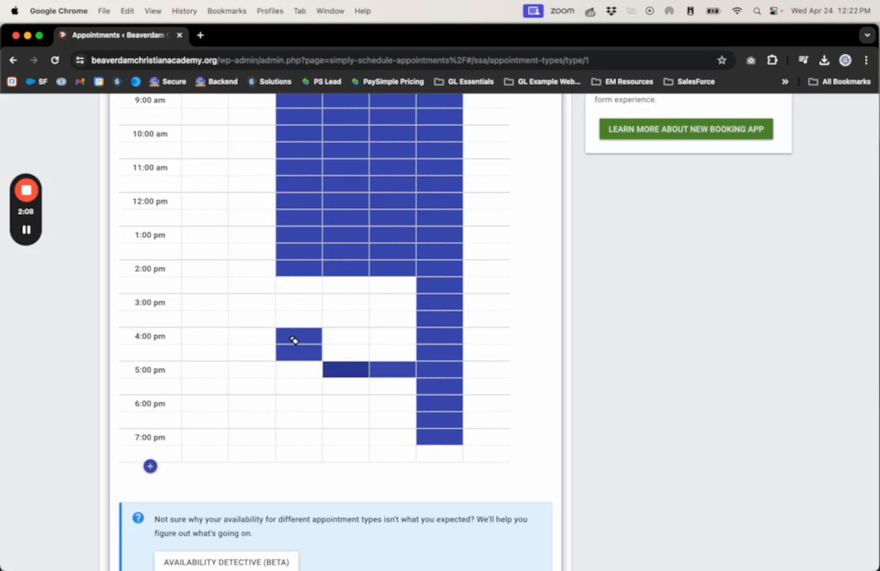
Review the start-time interval and marked blocks, and save the Schedule A Tour appointment type
scroll(291, 340, "up", 5)
scroll(291, 340, "up", 2)
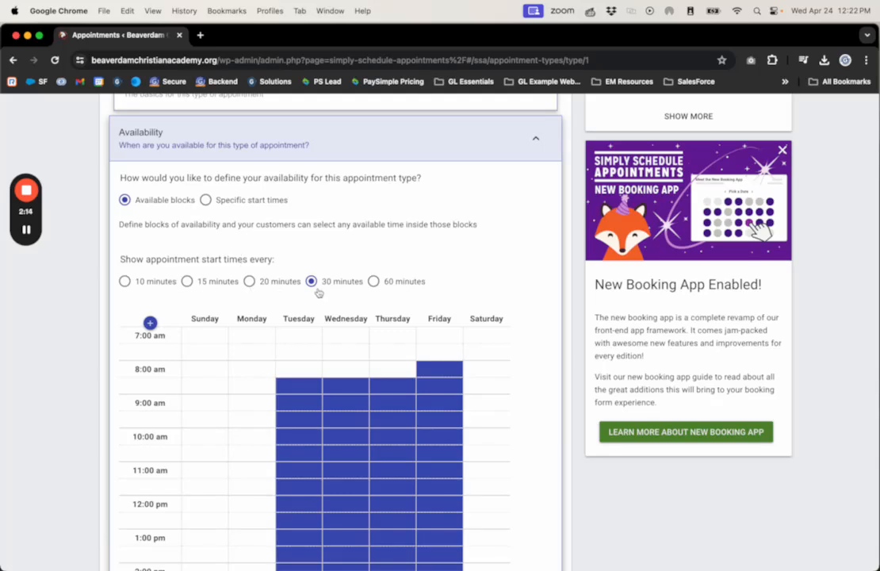
scroll(266, 303, "down", 6)
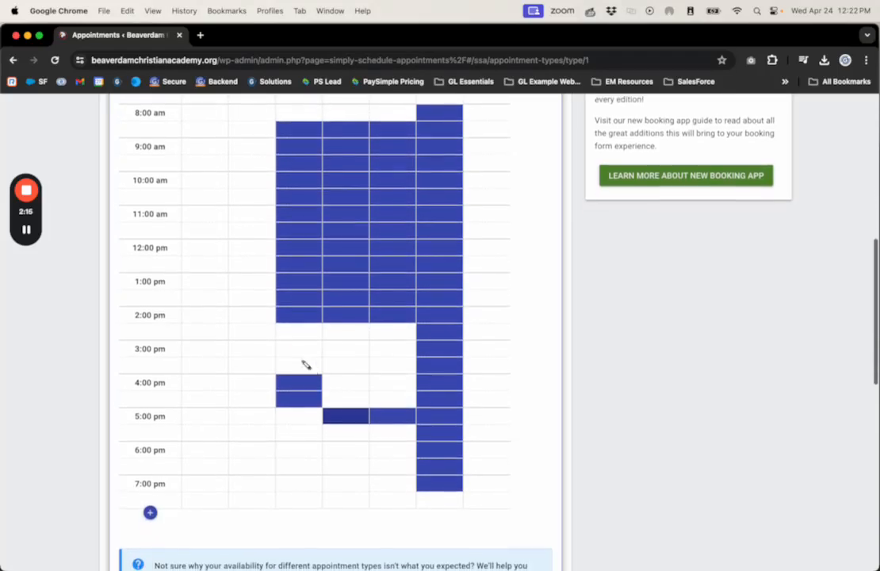
scroll(167, 385, "down", 14)
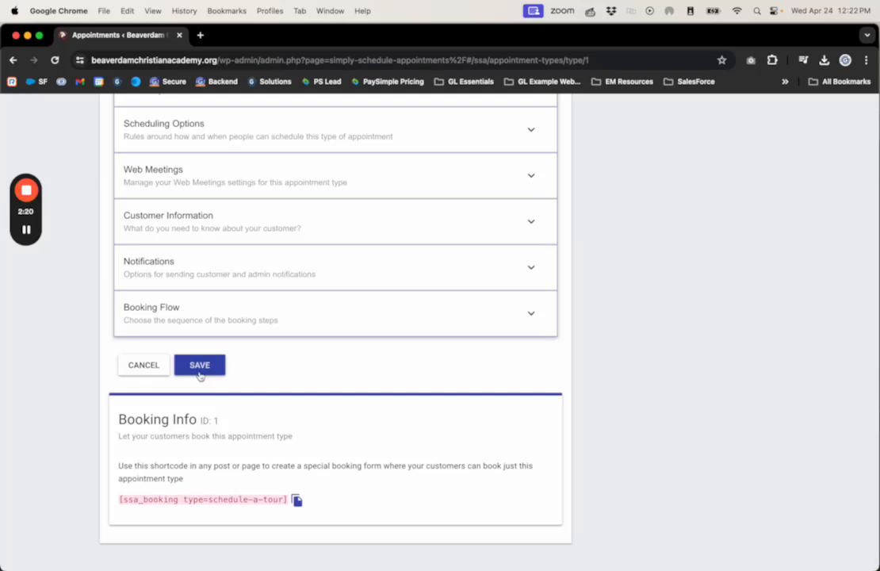
left_click(198, 353)
scroll(182, 272, "up", 9)
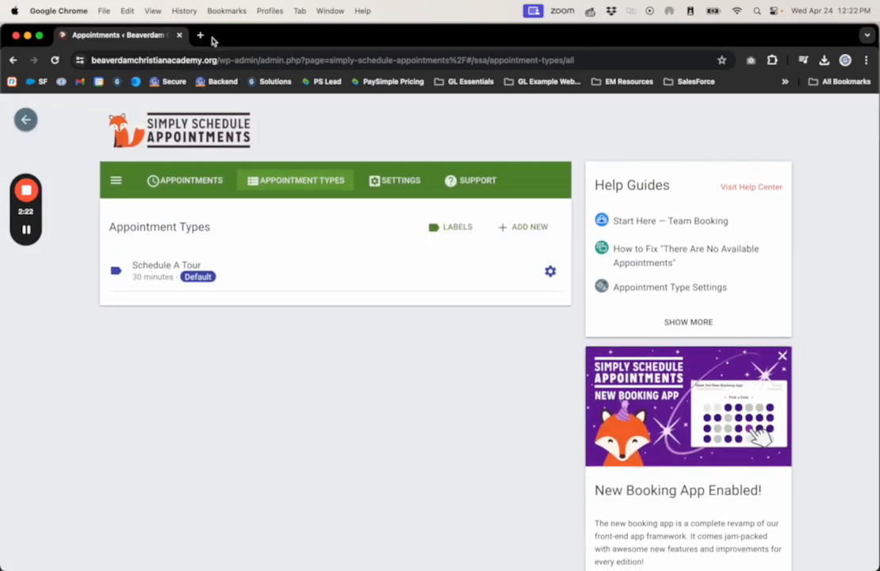
Open the academy's home page in a new browser tab and go to its Schedule a Tour page
left_click_drag(215, 61, 97, 76)
key("super+c")
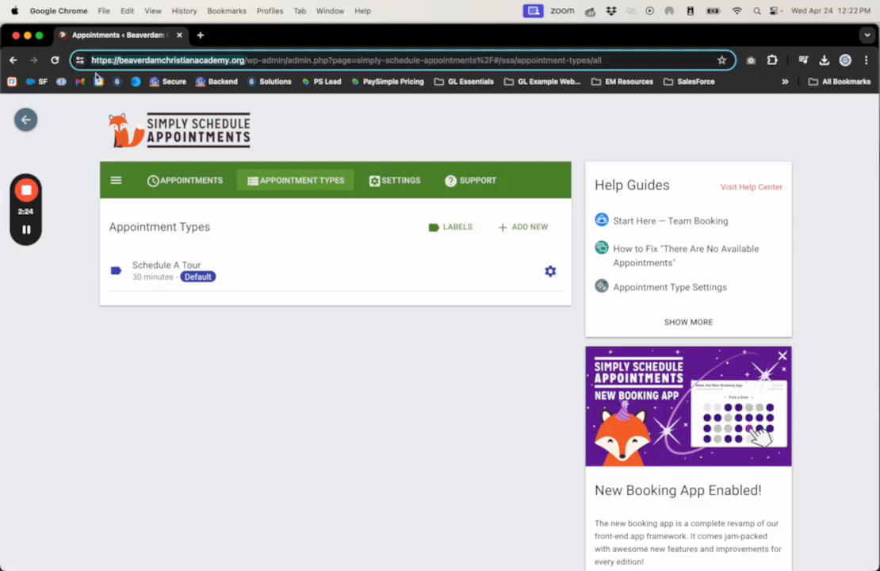
left_click(200, 35)
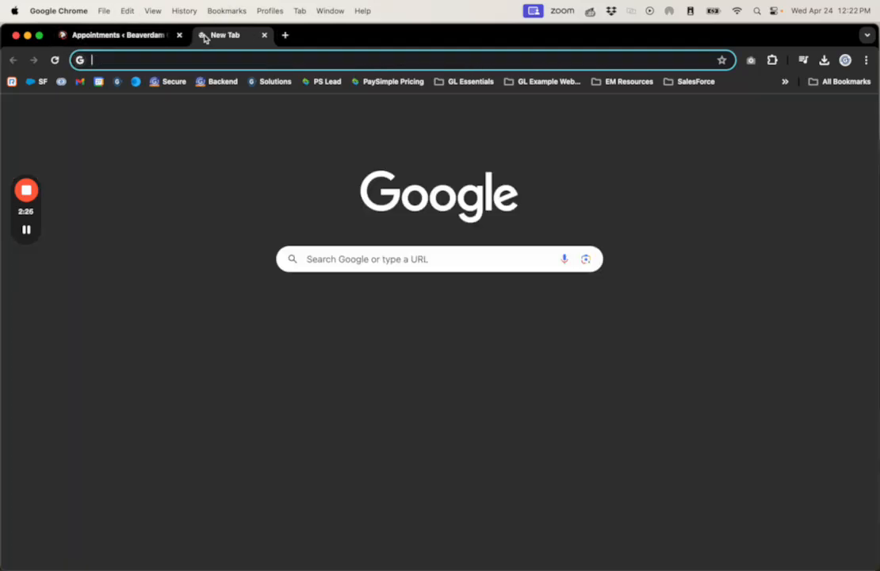
key("super+v")
key("Return")
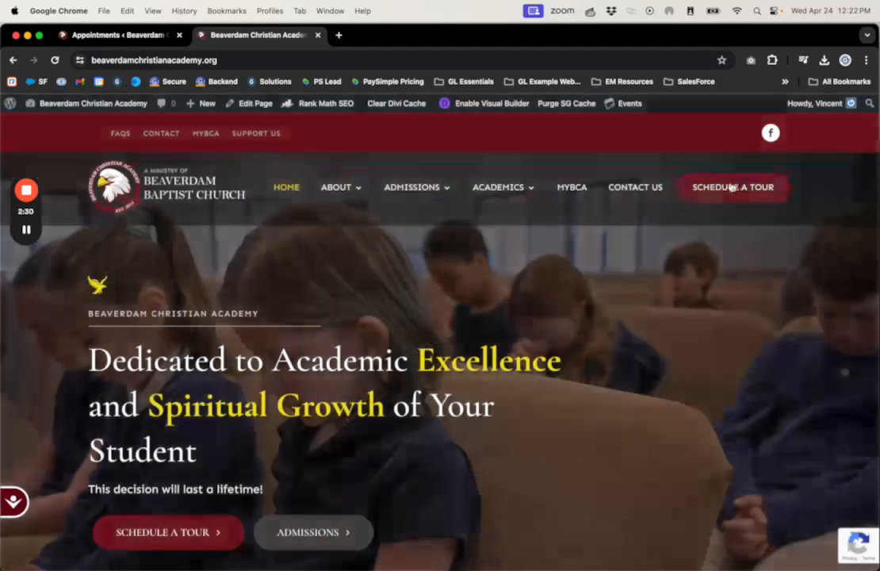
left_click(733, 189)
mouse_move(422, 211)
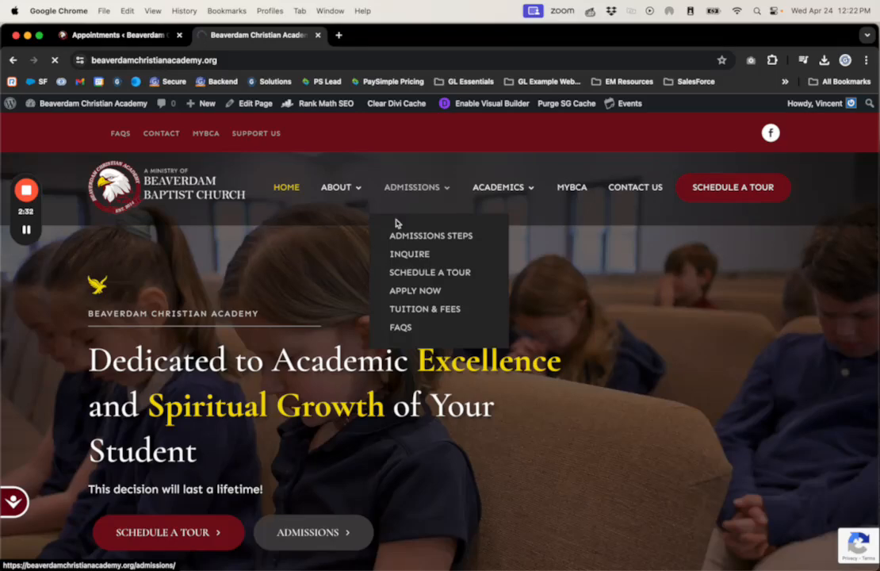
Check the tour times offered for April 25 and April 26, 2024 in the booking calendar
scroll(370, 310, "down", 10)
scroll(365, 311, "down", 10)
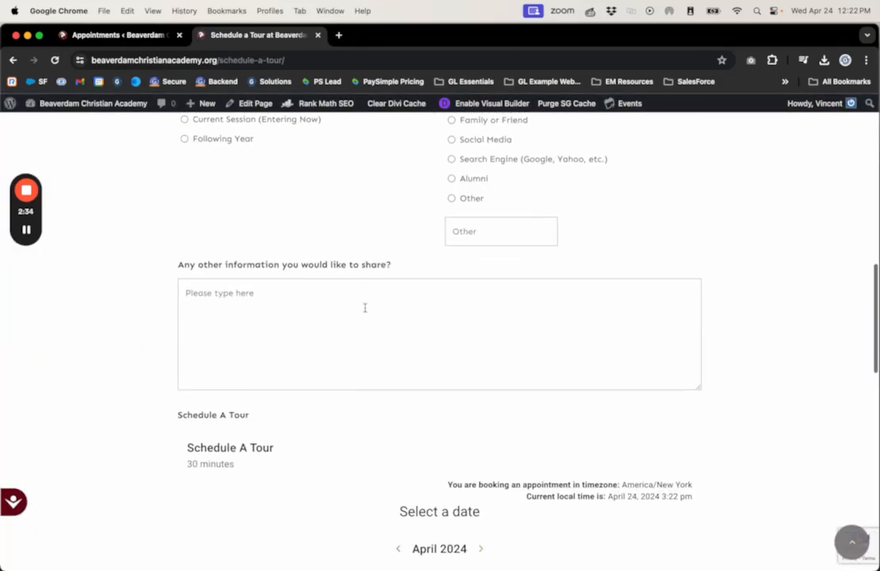
left_click(493, 458)
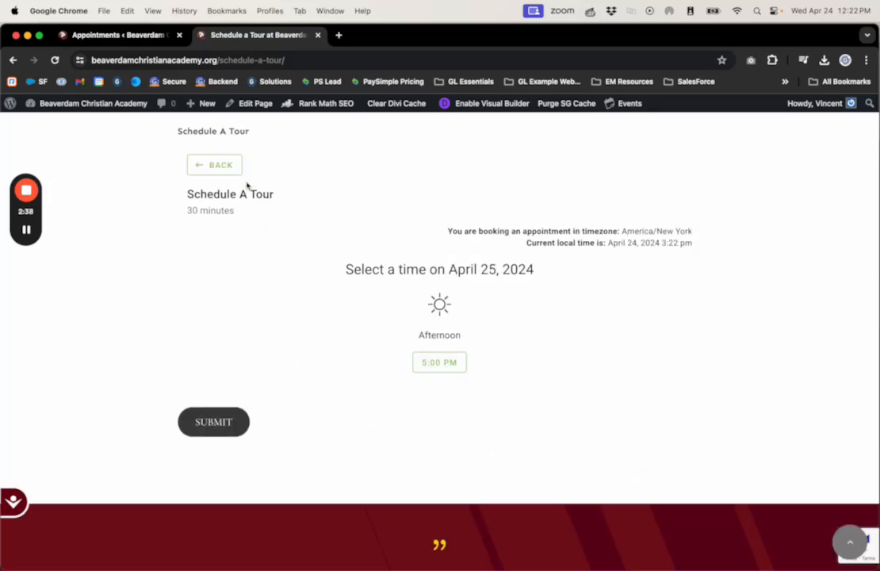
left_click(214, 165)
left_click(569, 431)
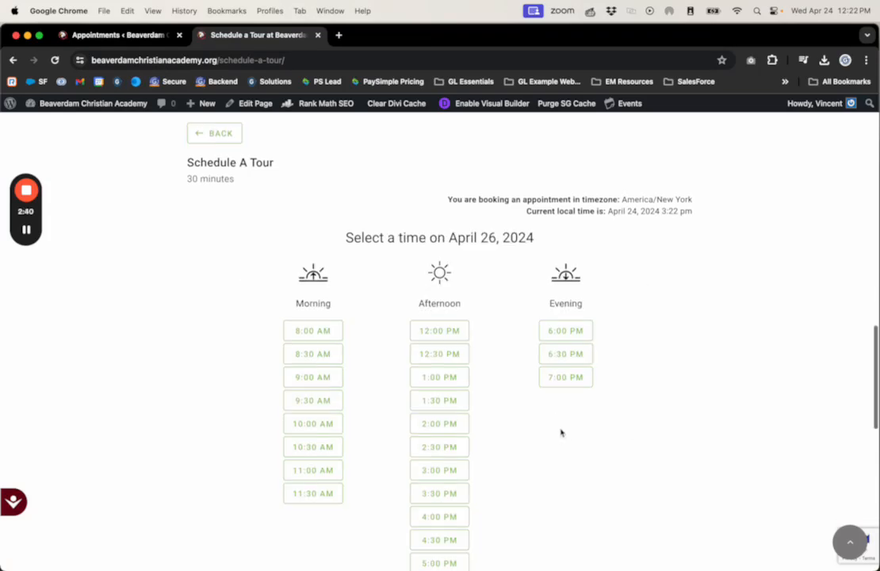
scroll(561, 432, "down", 1)
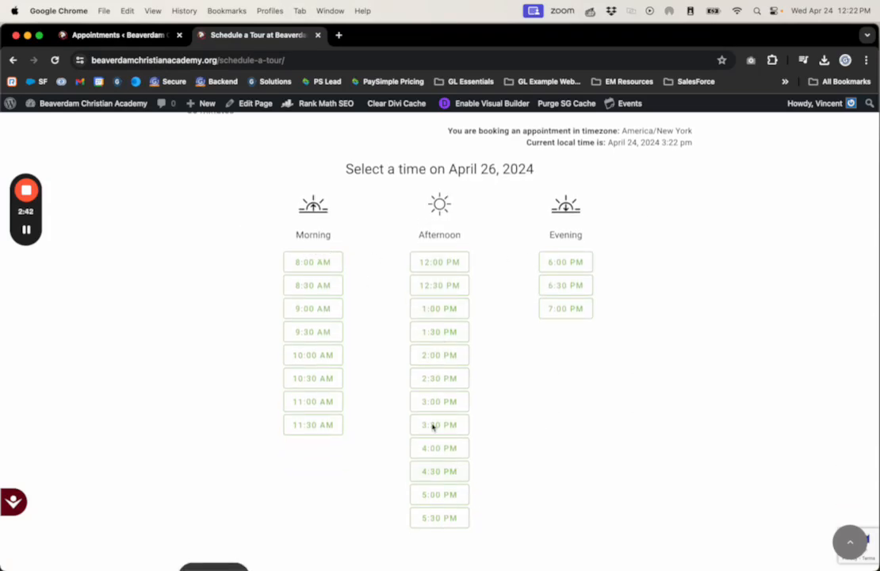
Return to the Appointments tab and open the availability settings of the Schedule A Tour appointment type for editing
scroll(464, 252, "up", 1)
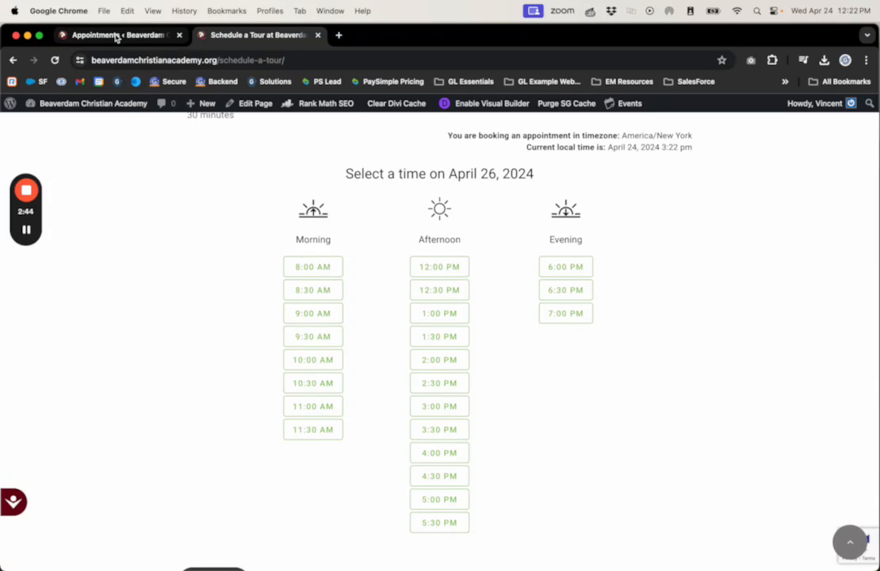
left_click(117, 36)
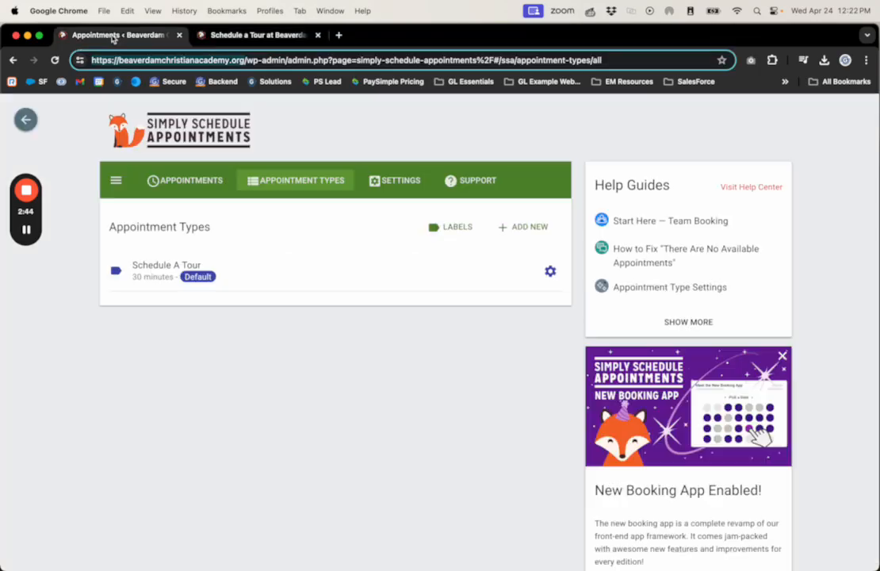
left_click(550, 272)
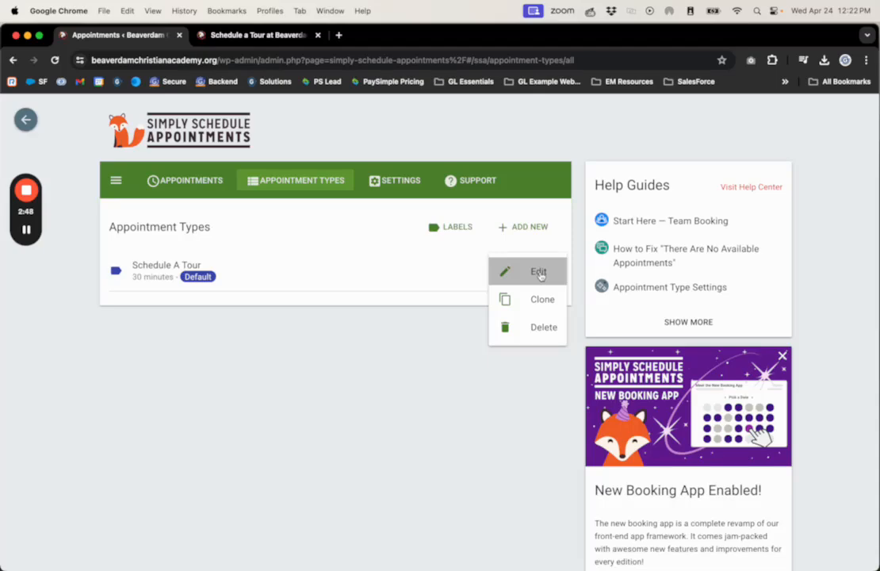
left_click(539, 272)
scroll(430, 394, "down", 2)
left_click(196, 430)
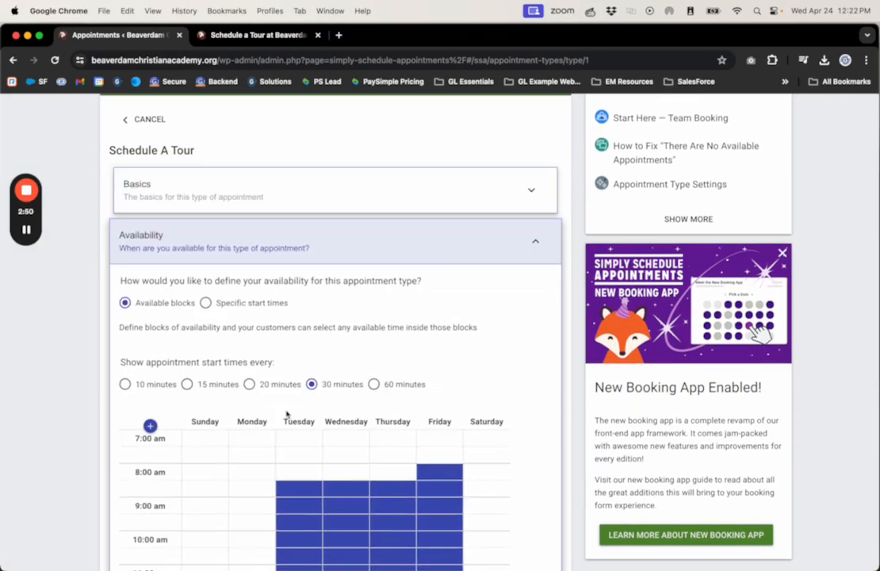
scroll(434, 411, "down", 5)
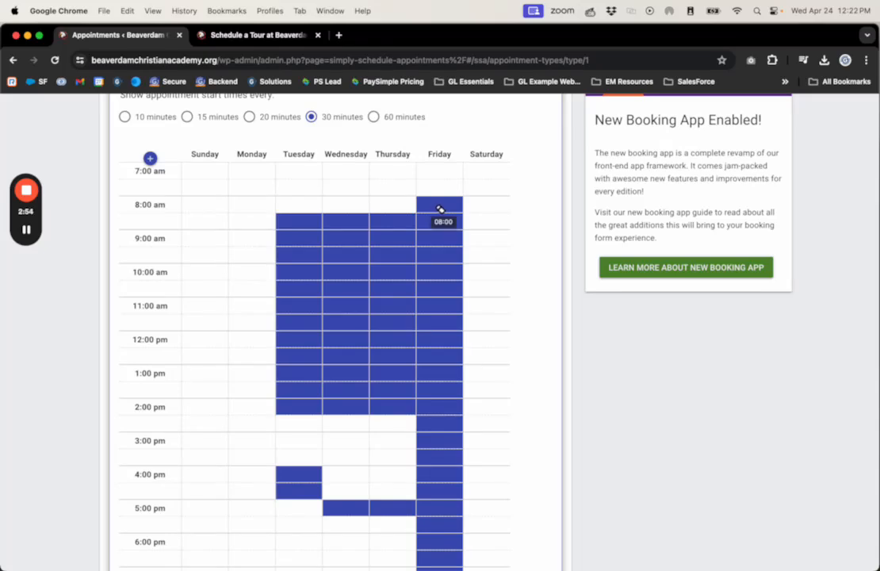
Clear all Friday availability and the Tuesday to Thursday blocks from 4:00 pm onward, and save the appointment type
left_click_drag(440, 209, 446, 539)
scroll(455, 505, "down", 2)
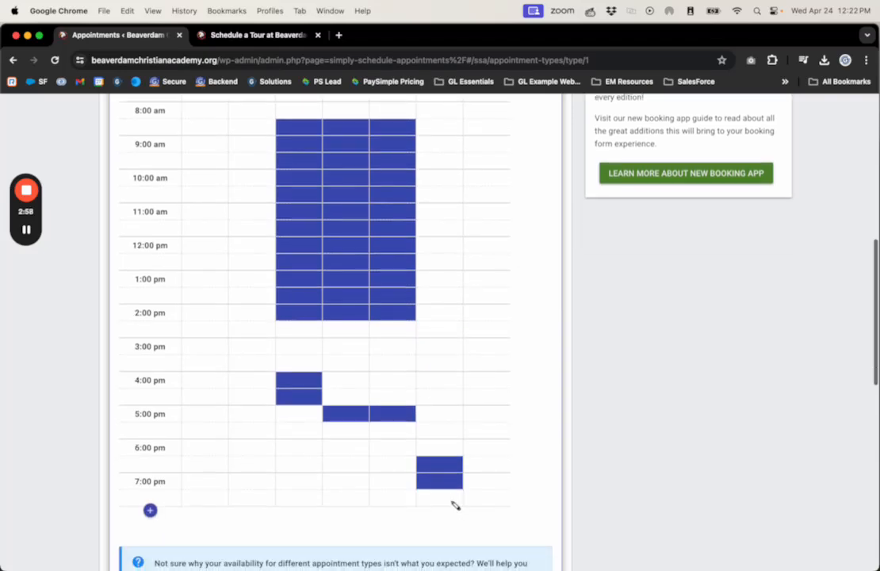
left_click_drag(454, 482, 252, 407)
scroll(173, 468, "down", 10)
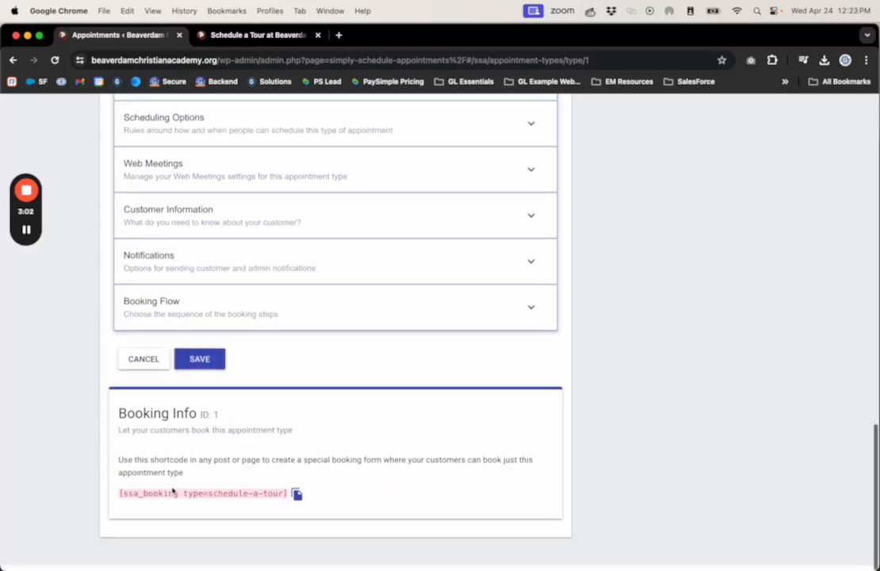
left_click(199, 361)
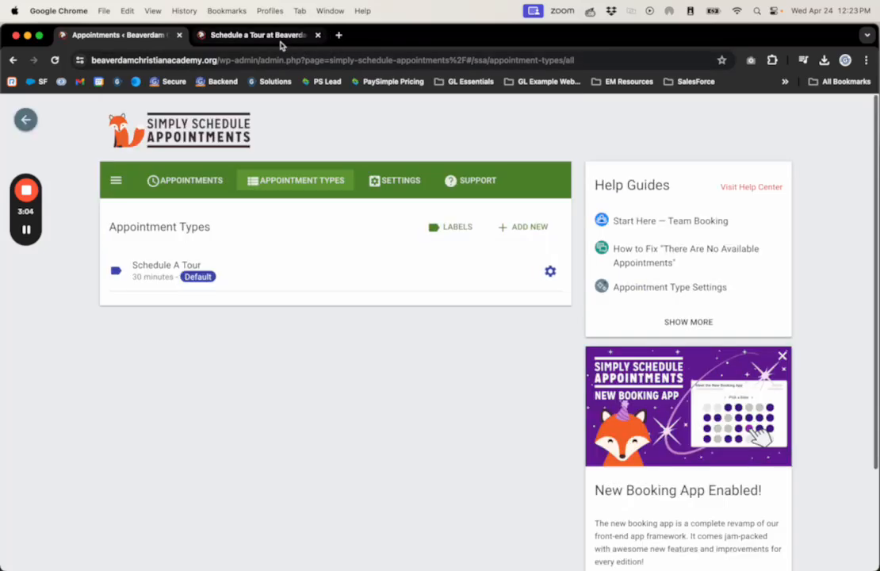
Reload the public Schedule a Tour page and check the May 2024 dates and the times and timezone for May 2
left_click(281, 41)
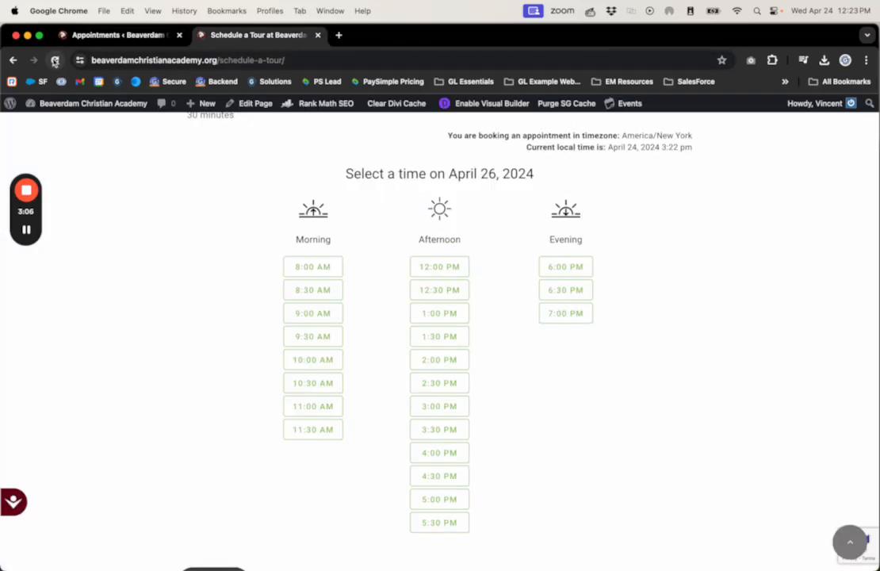
left_click(55, 59)
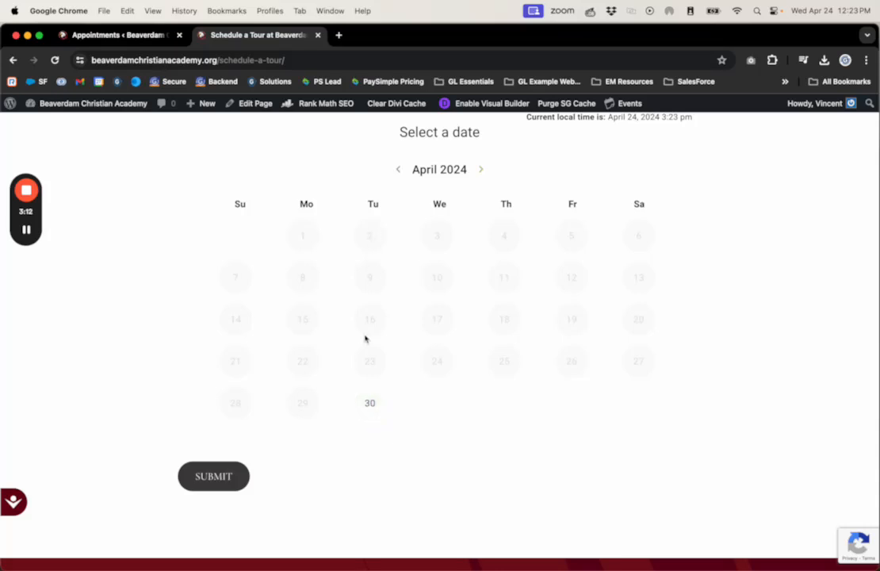
left_click(480, 170)
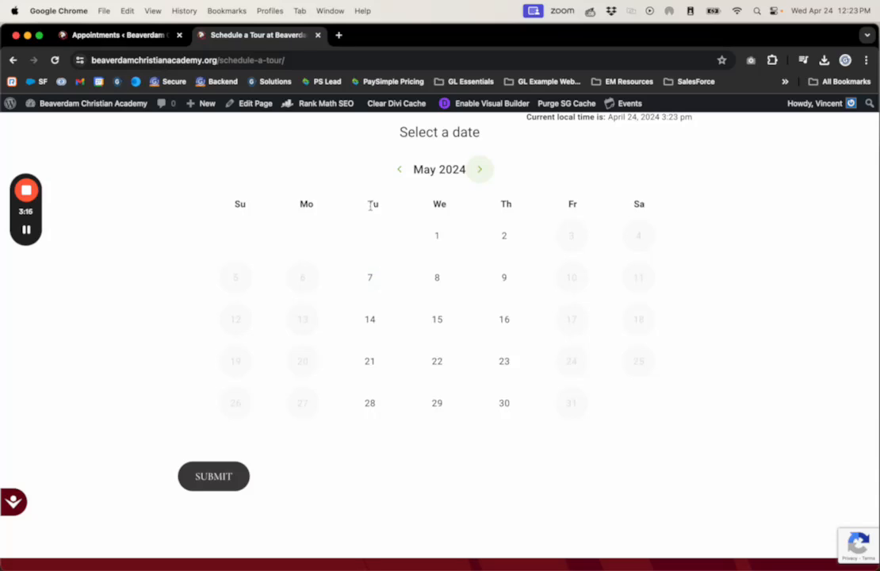
left_click(505, 236)
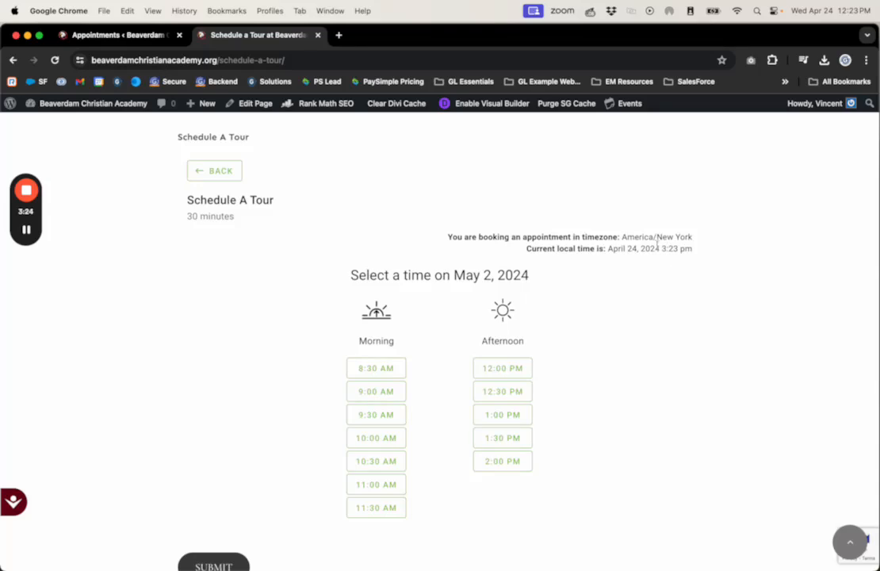
left_click_drag(622, 236, 709, 246)
left_click(611, 439)
scroll(587, 446, "up", 5)
scroll(551, 453, "down", 5)
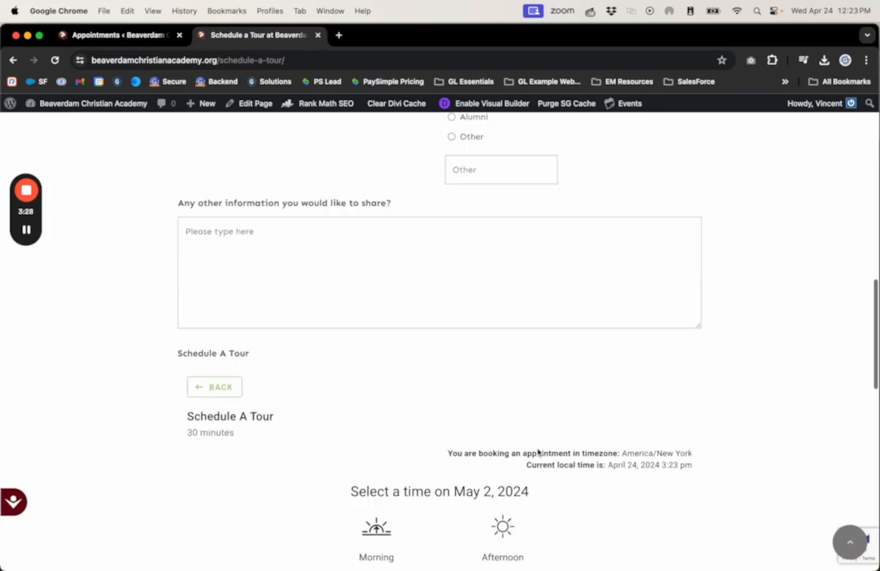
Switch back to the Appointments tab and reopen the Schedule A Tour type's availability settings
left_click(116, 35)
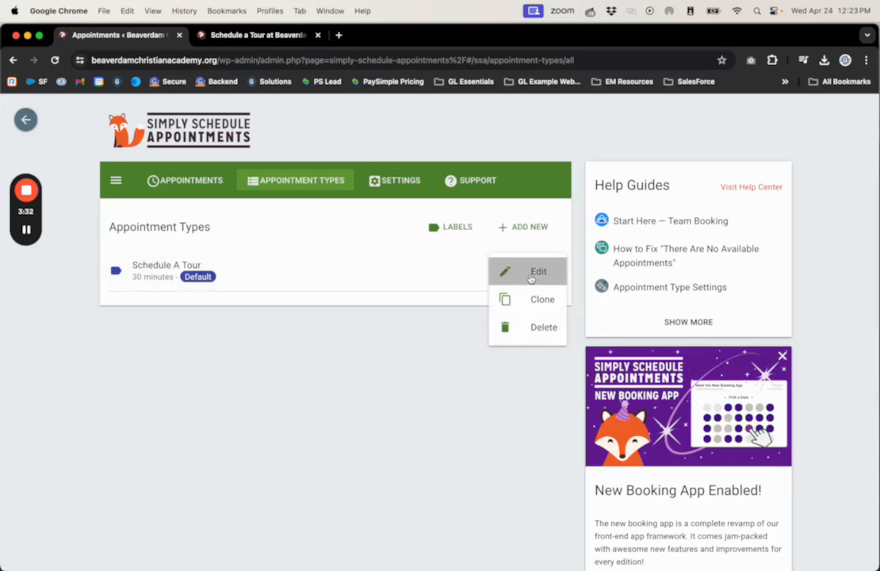
left_click(511, 270)
scroll(222, 399, "down", 5)
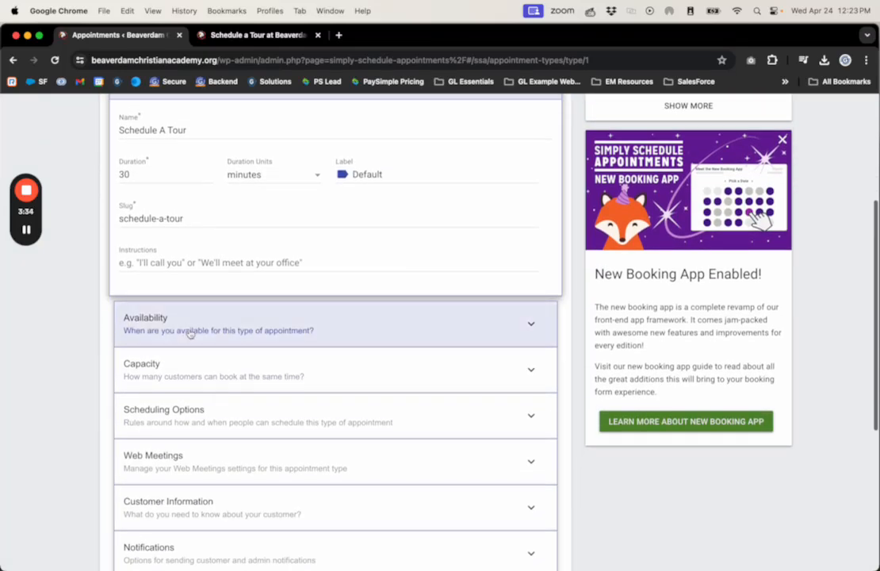
left_click(190, 332)
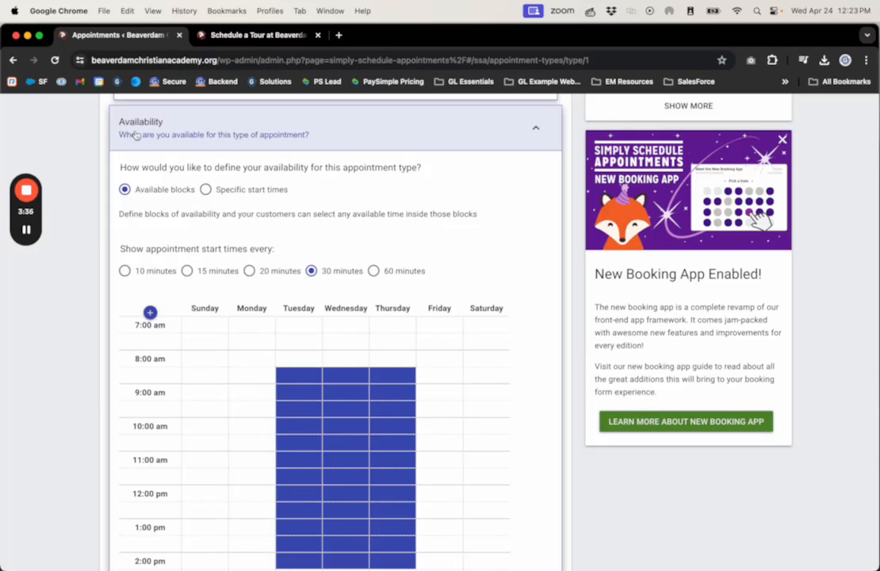
scroll(228, 242, "up", 1)
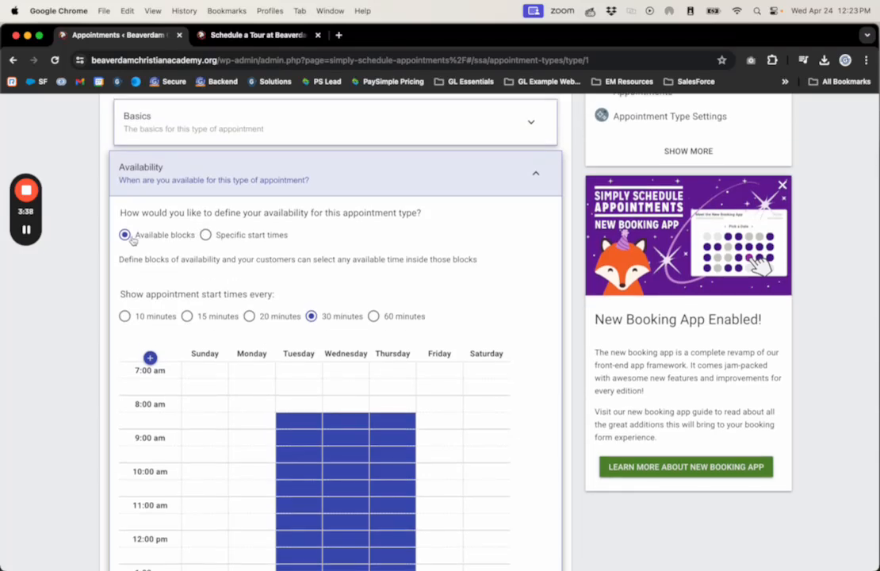
Try defining availability by specific start times, toggling the Thursday 8:30 am slot, and return to available blocks
left_click(205, 234)
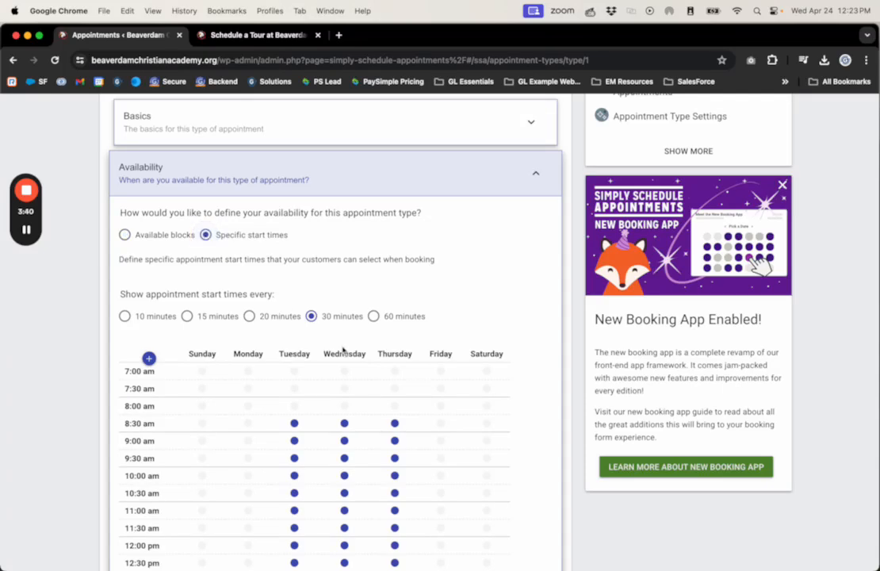
scroll(344, 317, "down", 3)
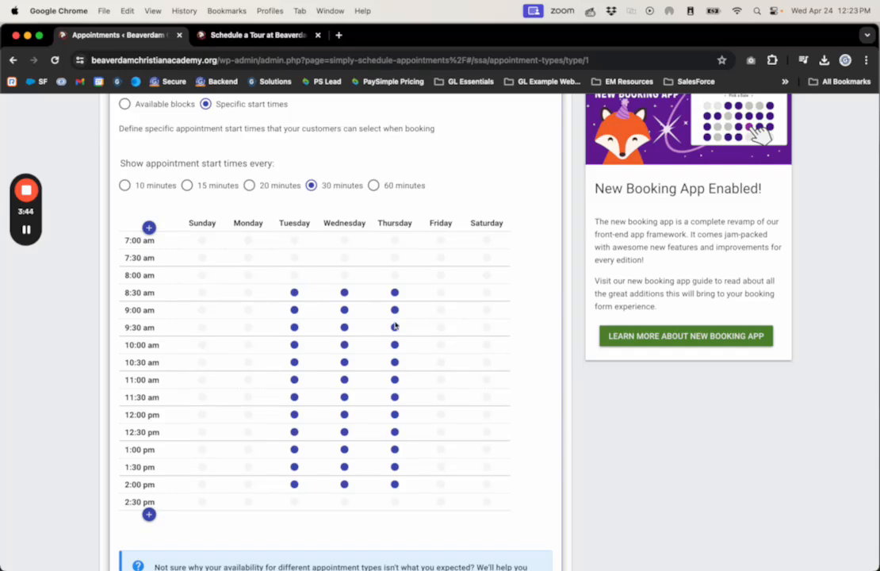
scroll(357, 313, "up", 1)
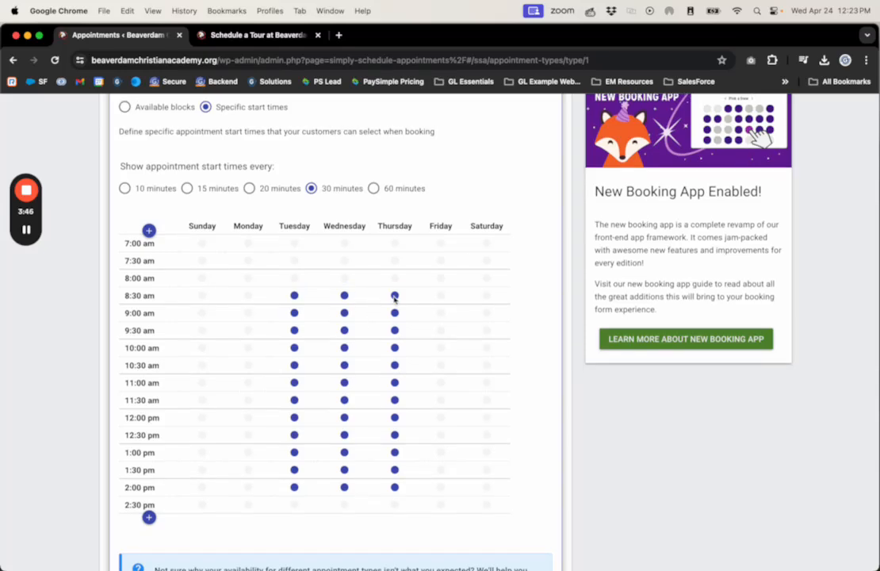
left_click(395, 298)
left_click(397, 300)
left_click(396, 297)
scroll(248, 318, "up", 1)
left_click(124, 151)
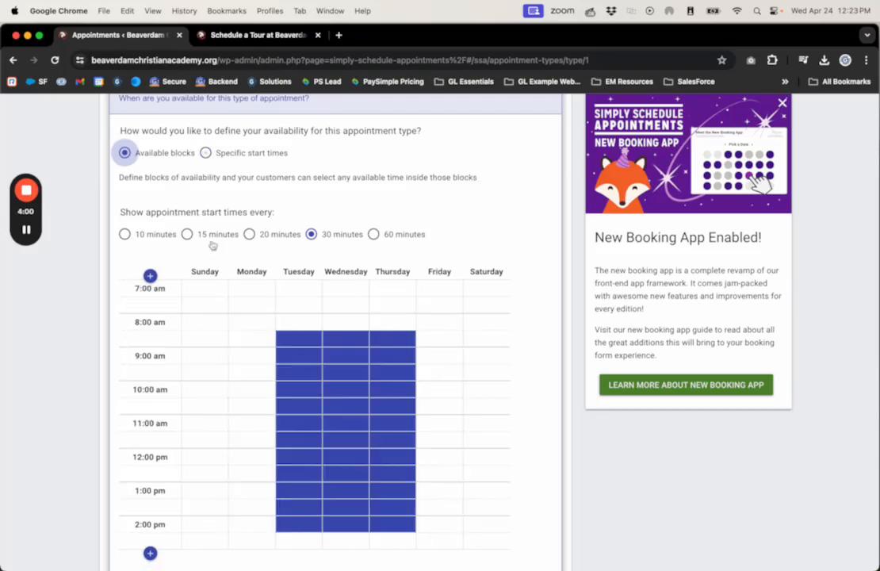
Save the Schedule A Tour appointment type with availability defined by available blocks
scroll(304, 379, "down", 3)
scroll(317, 369, "down", 10)
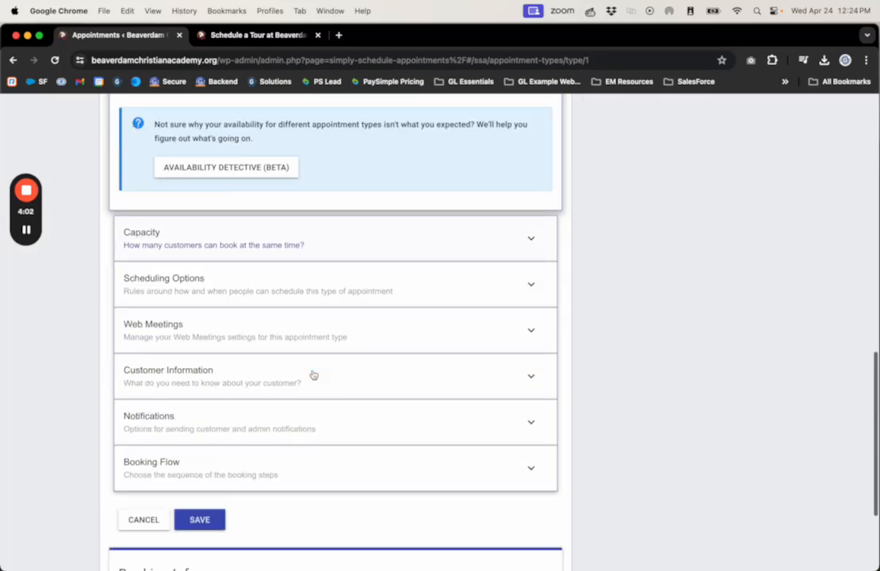
left_click(200, 363)
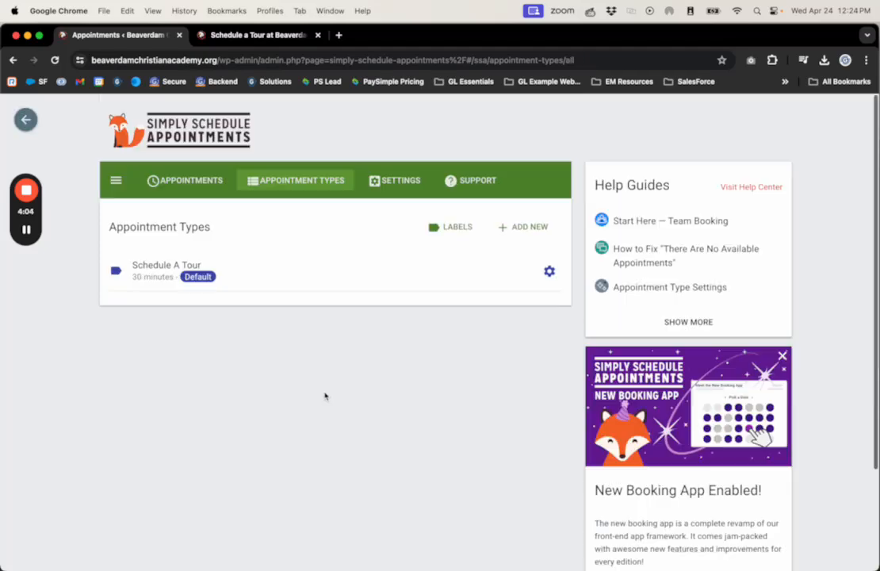